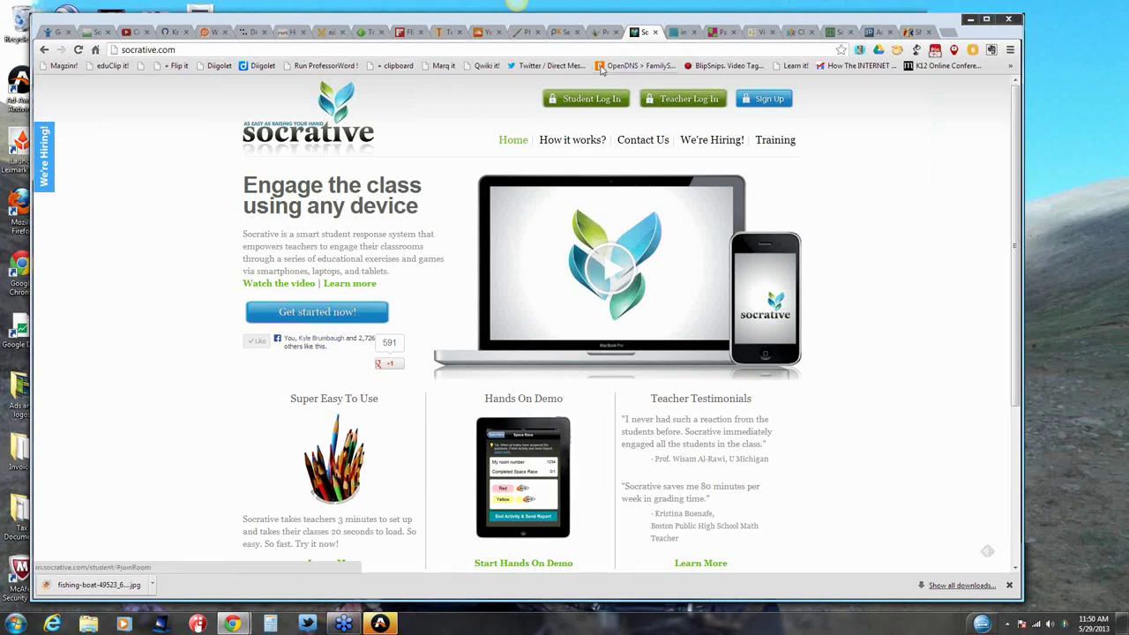
# Step: Go to the Socrative teacher login site at t.socrative.com
pyautogui.hotkey('ctrl', 'l')
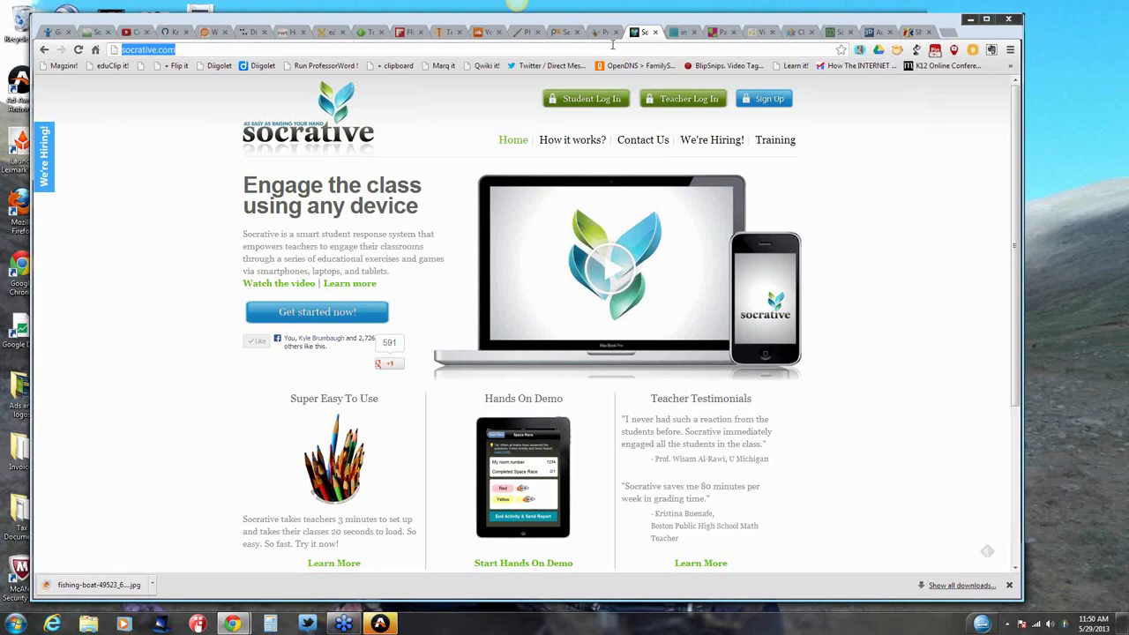
pyautogui.write('t.socrative.com')
pyautogui.press('Return')
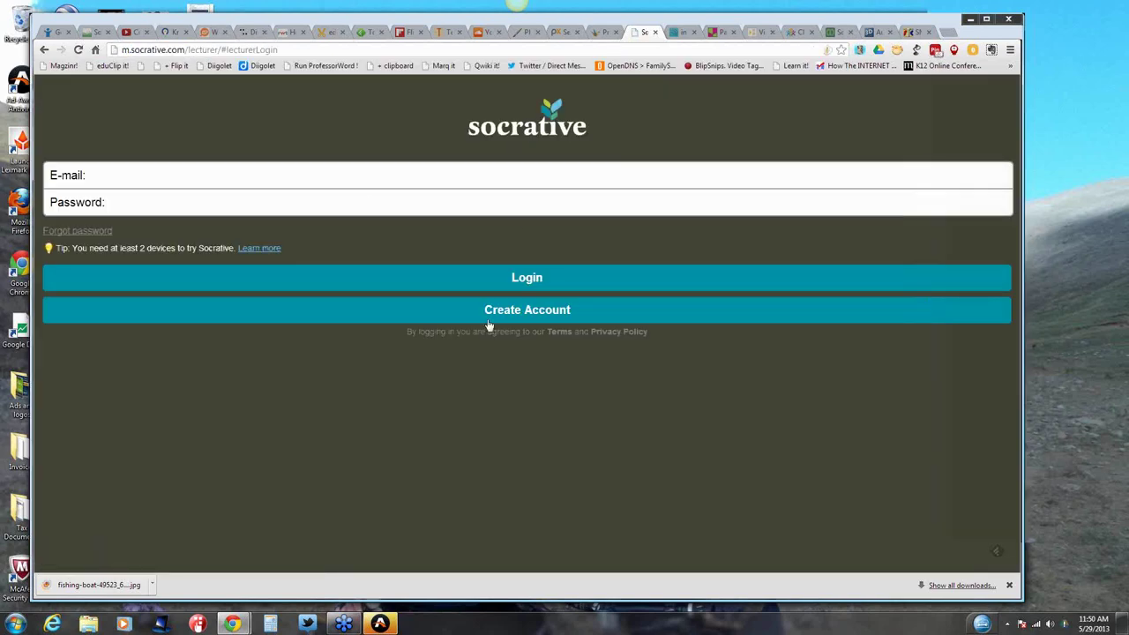
# Step: Log in with the teacher account's e-mail and password
pyautogui.click(535, 281)
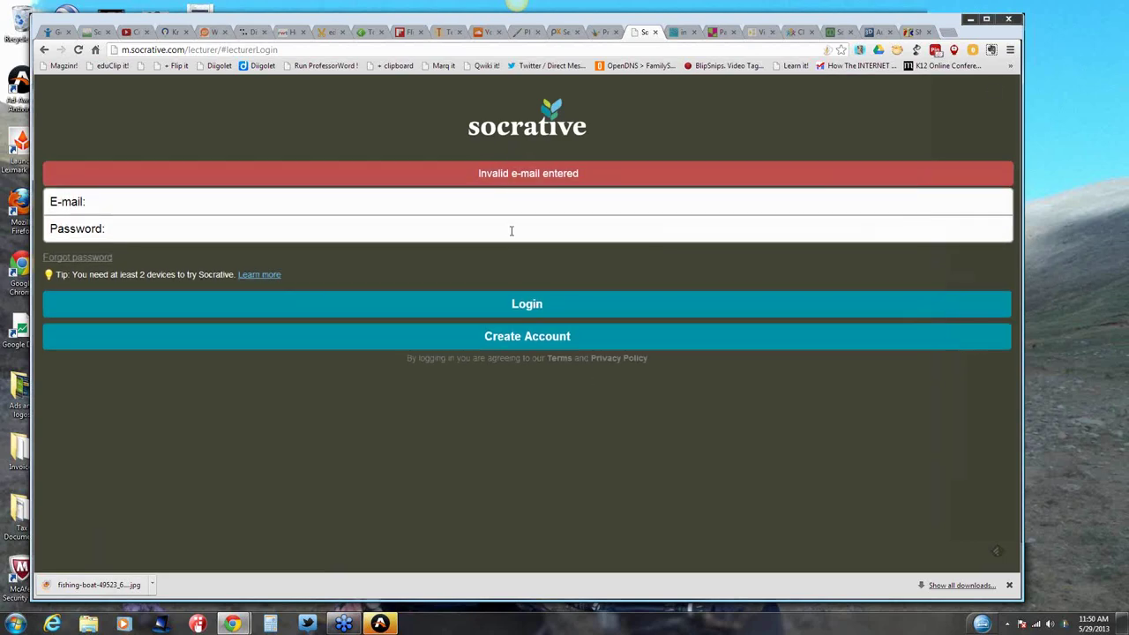
pyautogui.click(514, 200)
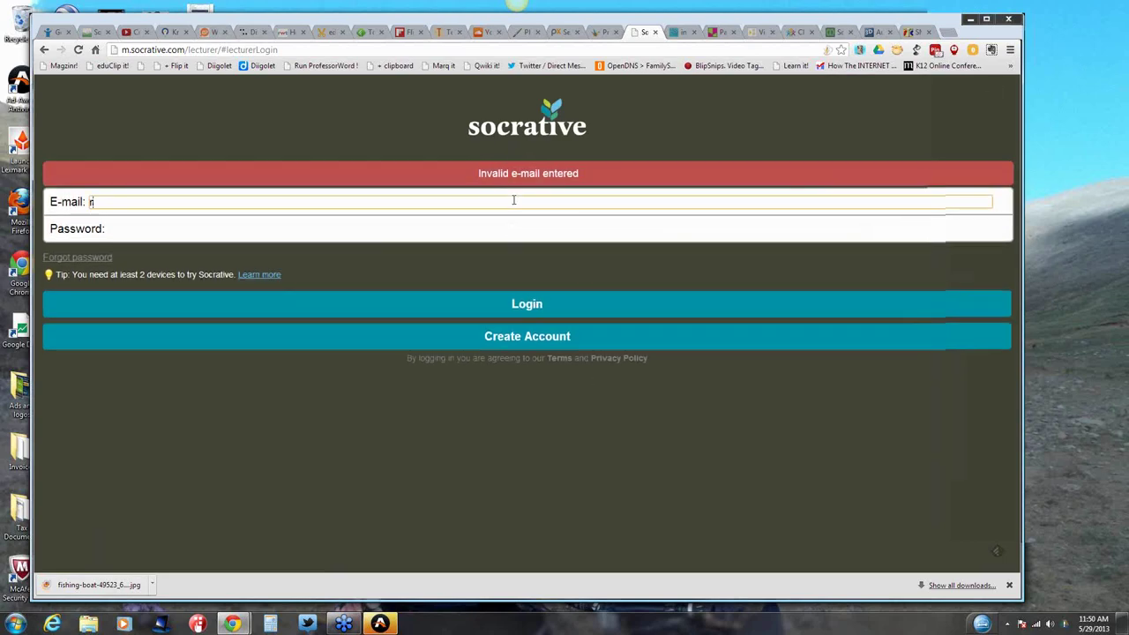
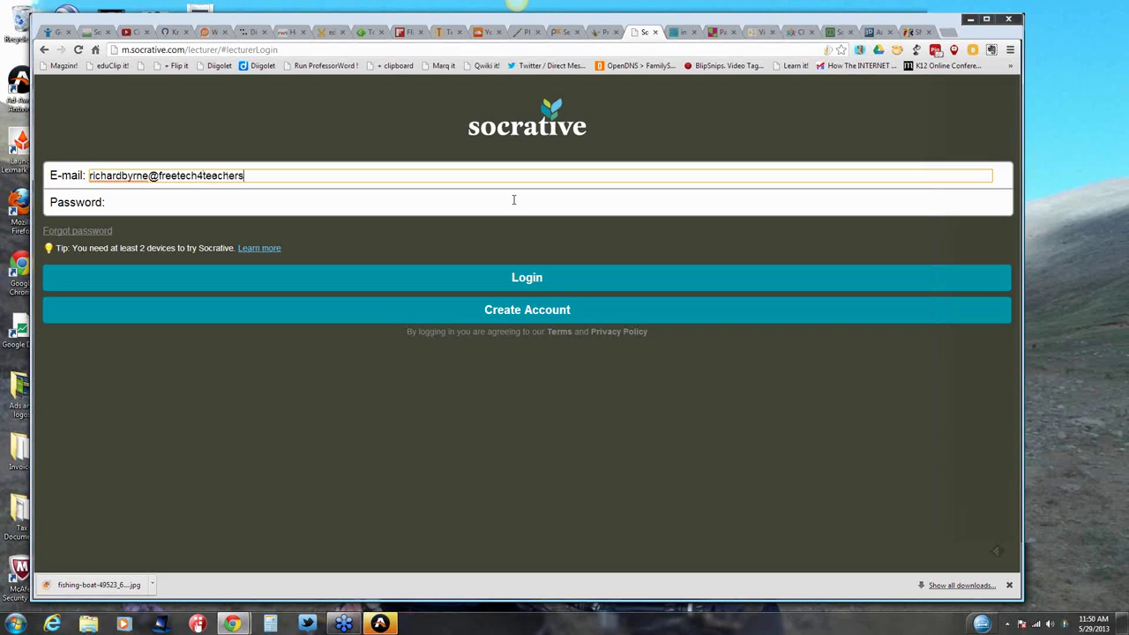
pyautogui.press('Tab')
pyautogui.write('••••••••')
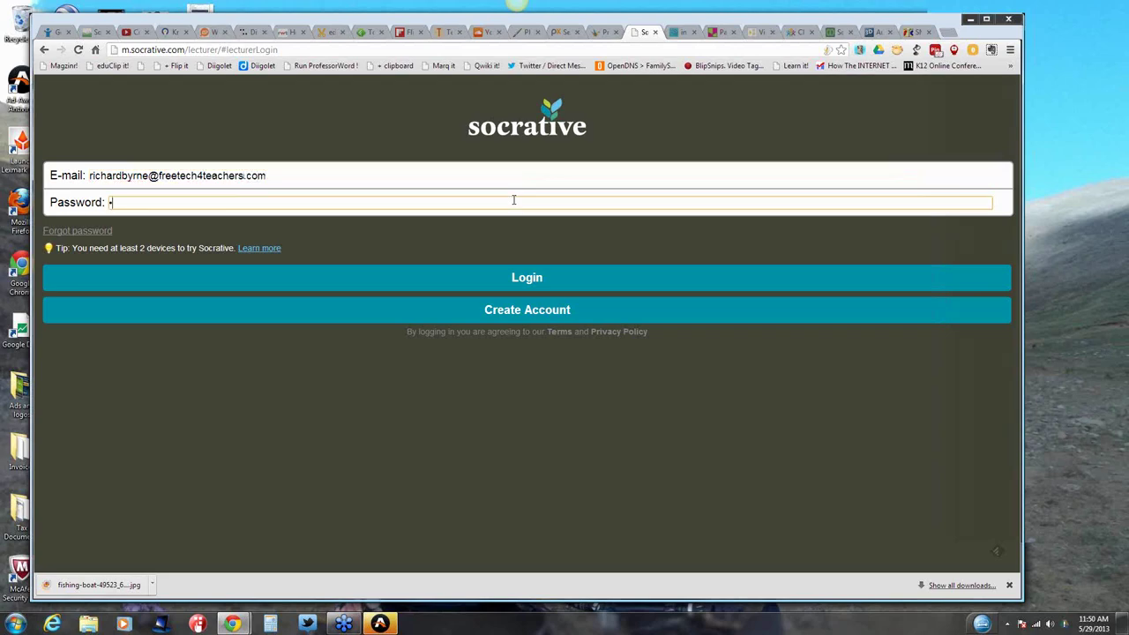
pyautogui.write('•')
pyautogui.click(524, 279)
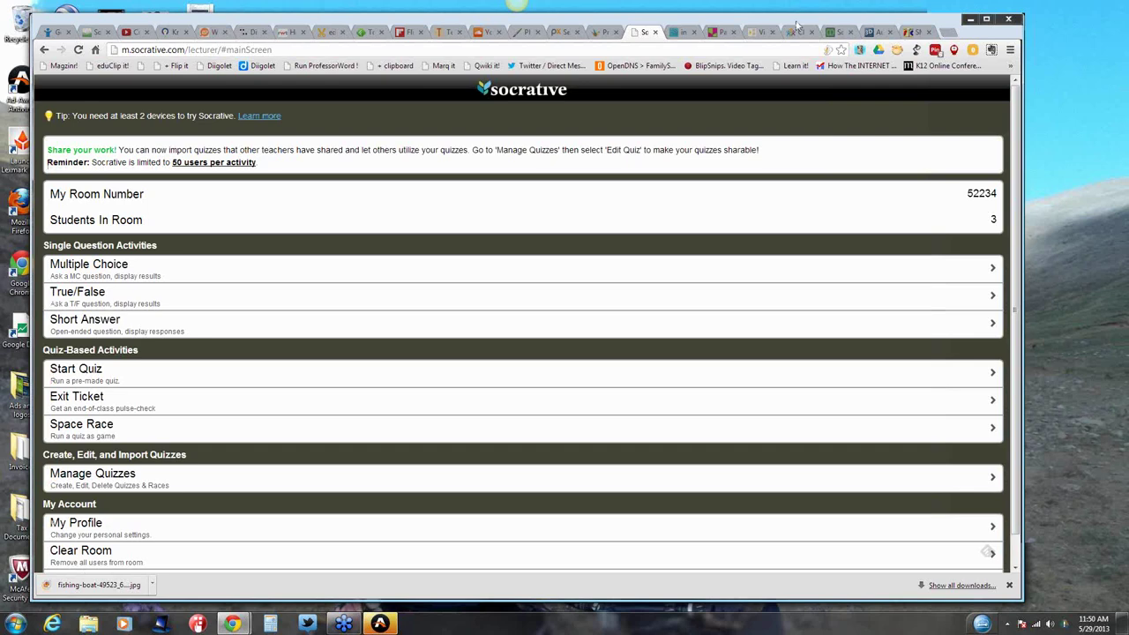
pyautogui.moveTo(797, 25); pyautogui.dragTo(779, 21)
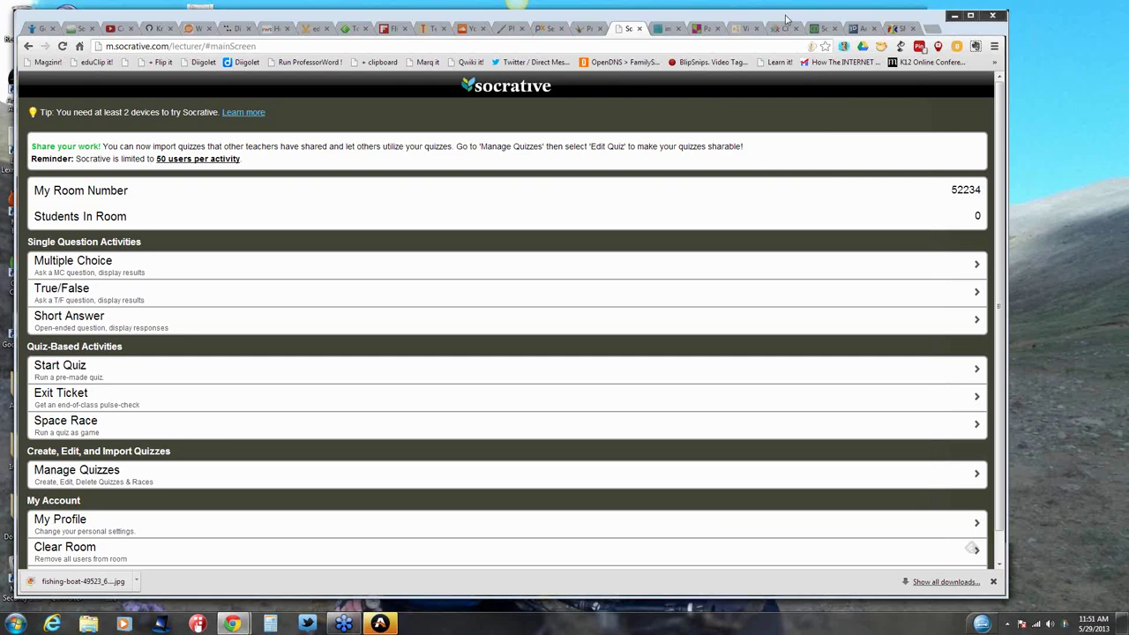
pyautogui.moveTo(787, 18); pyautogui.dragTo(851, 22)
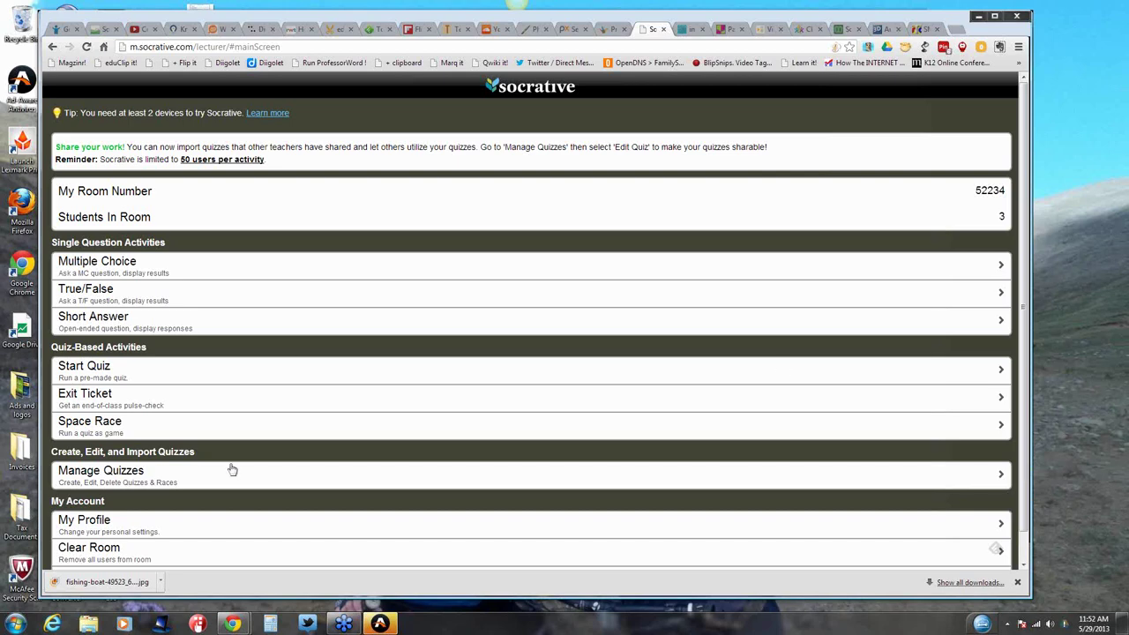
# Step: Choose Short Answer under Single Question Activities to open its start page
pyautogui.click(139, 326)
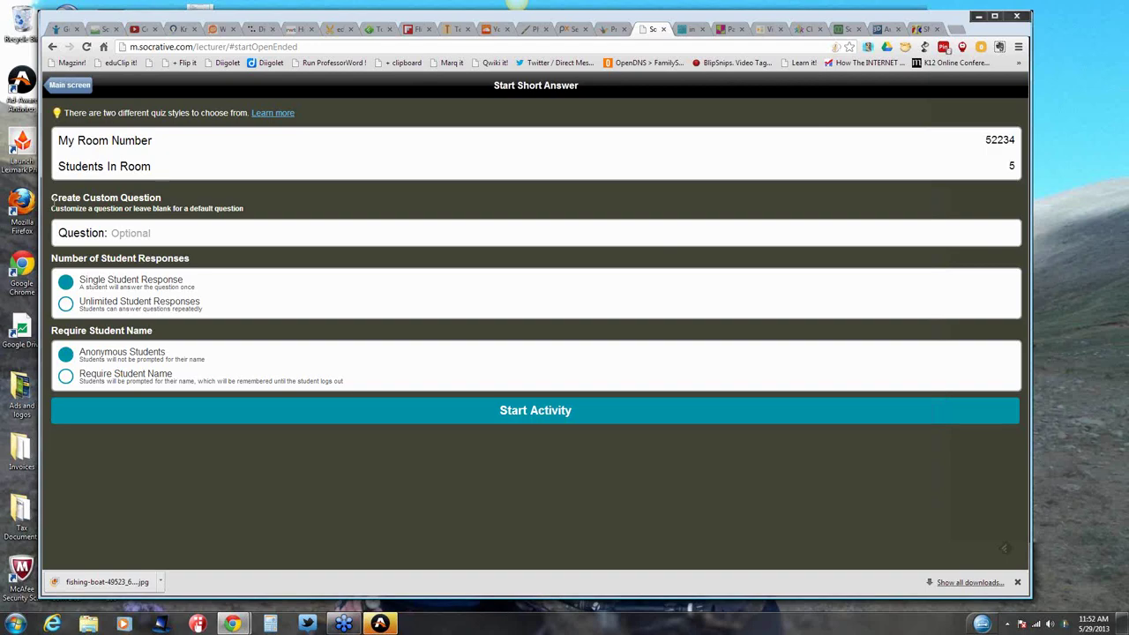
# Step: Open the Start Quiz page, select the saved Mountain Quiz, then return to the main screen
pyautogui.click(53, 47)
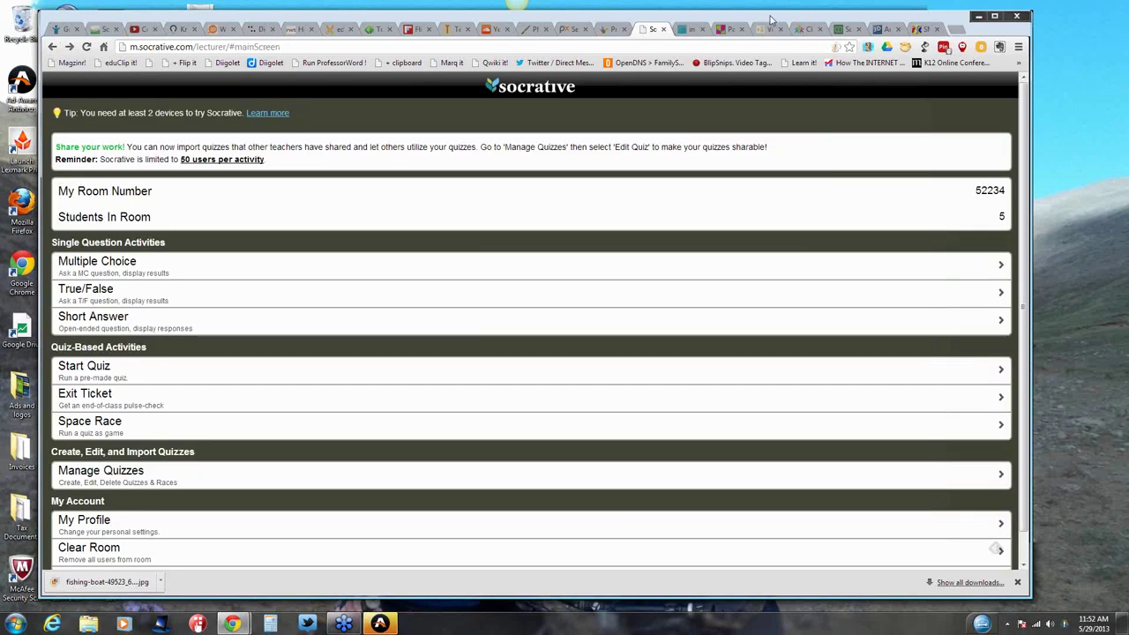
pyautogui.moveTo(718, 20); pyautogui.dragTo(780, 17)
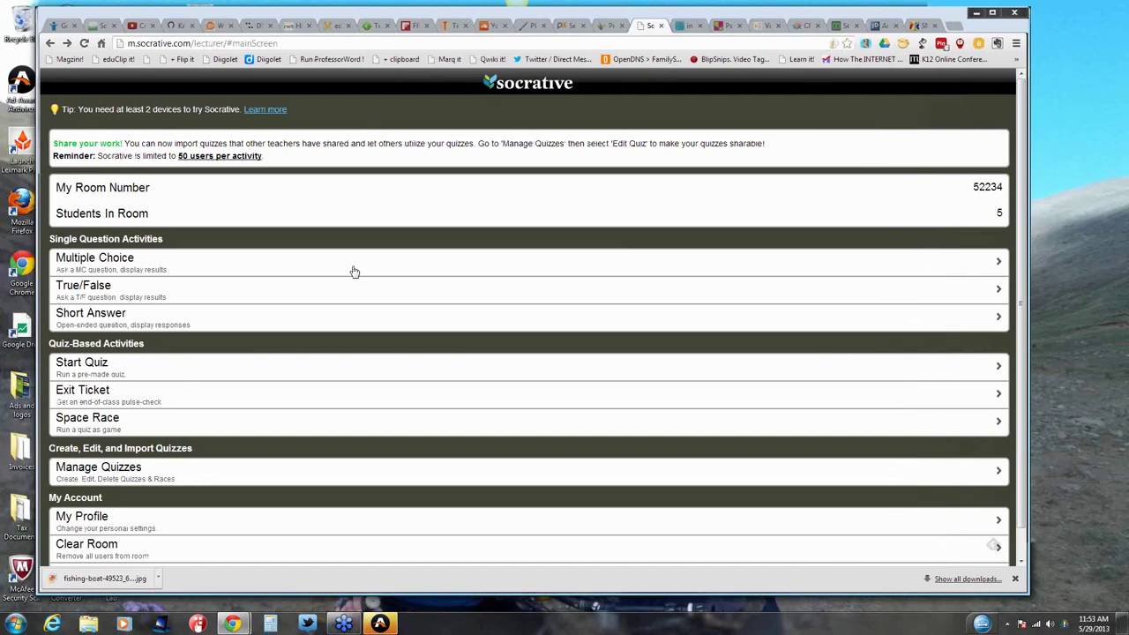
pyautogui.scroll(-1, 354, 272)
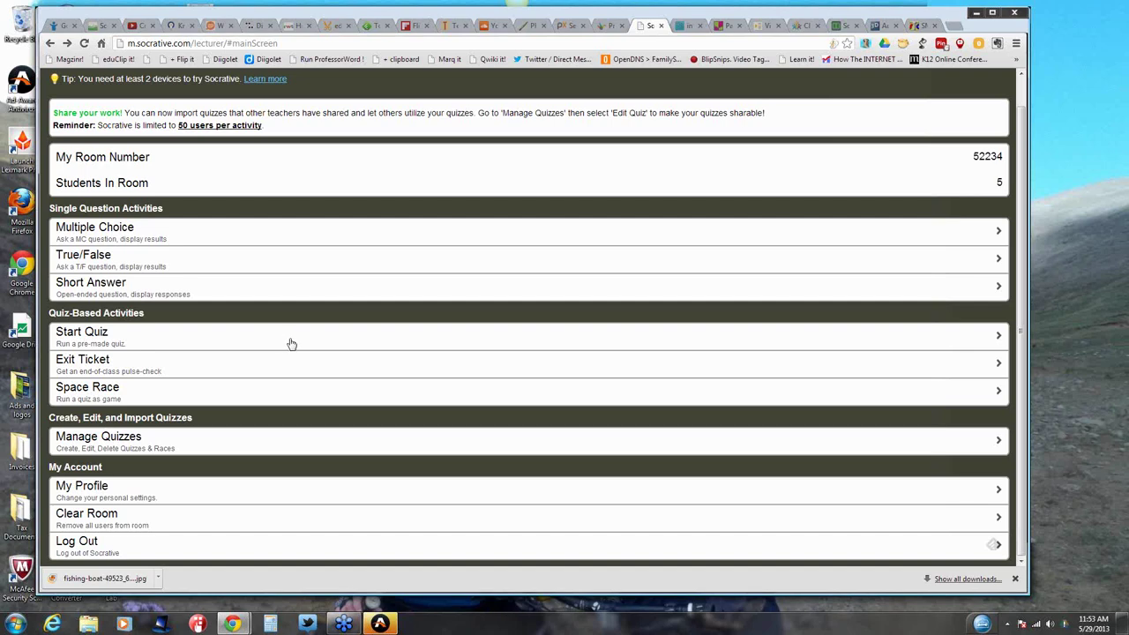
pyautogui.click(292, 343)
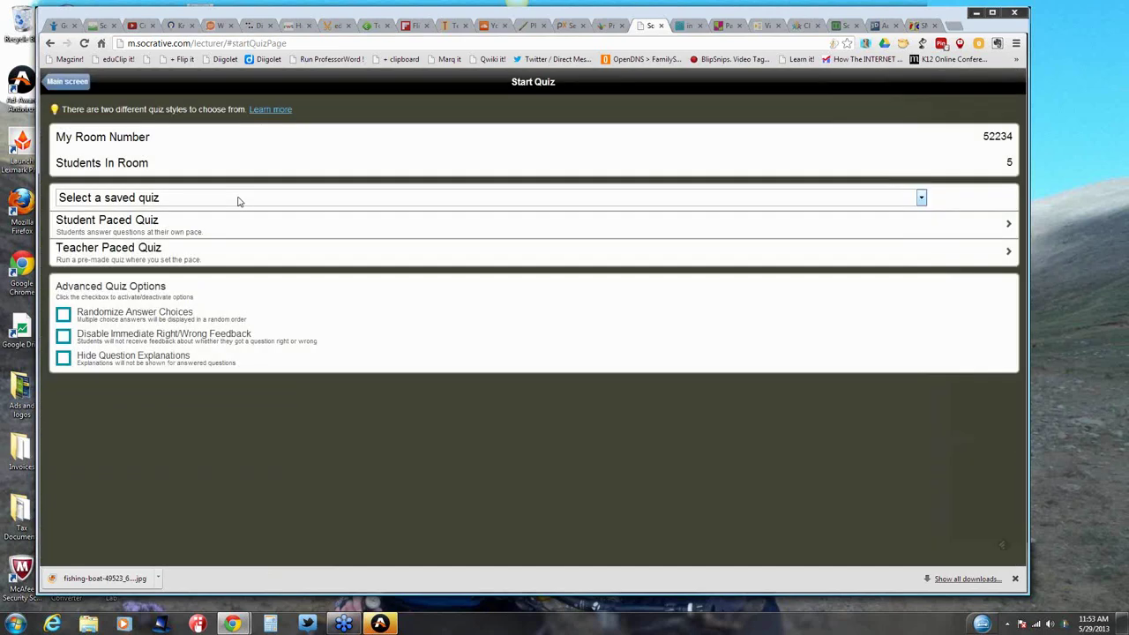
pyautogui.click(227, 198)
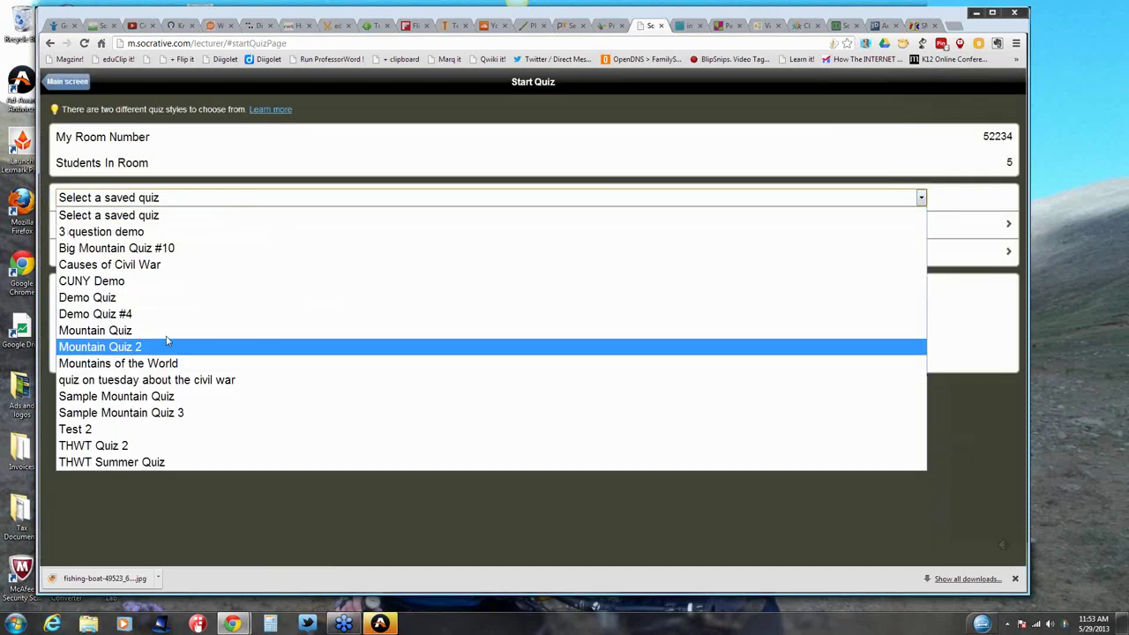
pyautogui.click(114, 330)
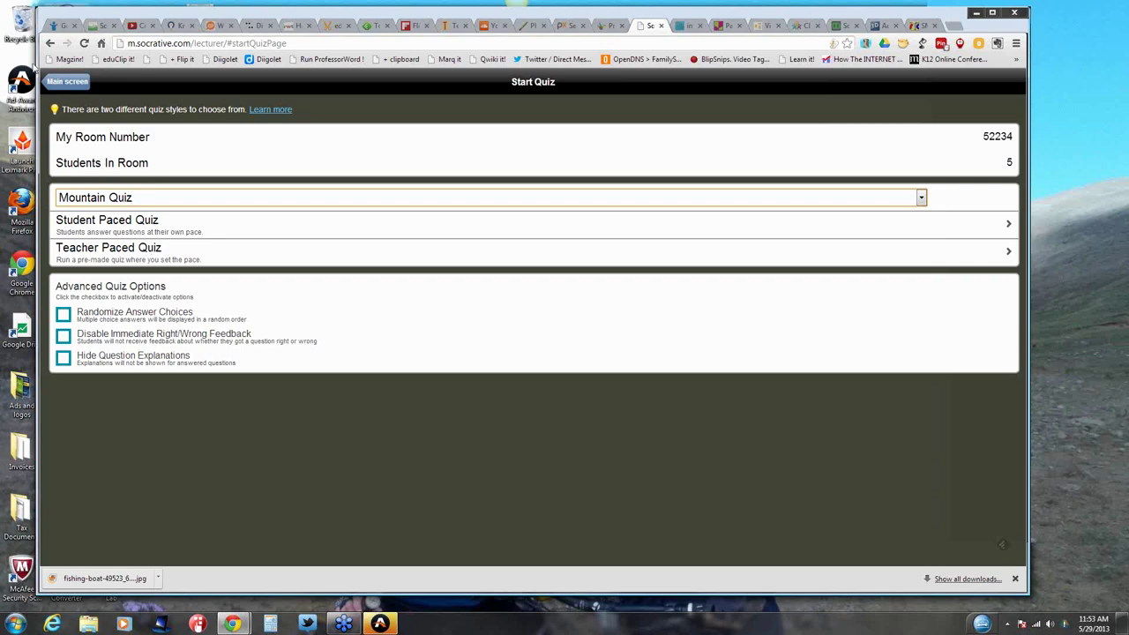
pyautogui.click(75, 83)
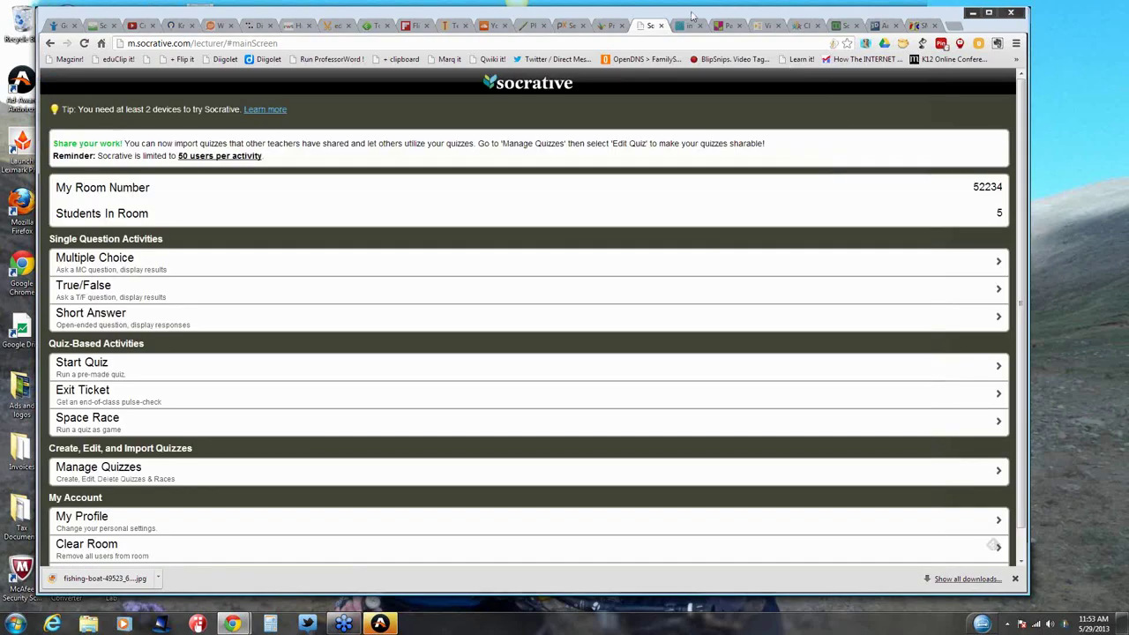
# Step: Start a Short Answer question reading 'Complete the phrase ... keeping up with the ...'
pyautogui.moveTo(693, 16); pyautogui.dragTo(639, 12)
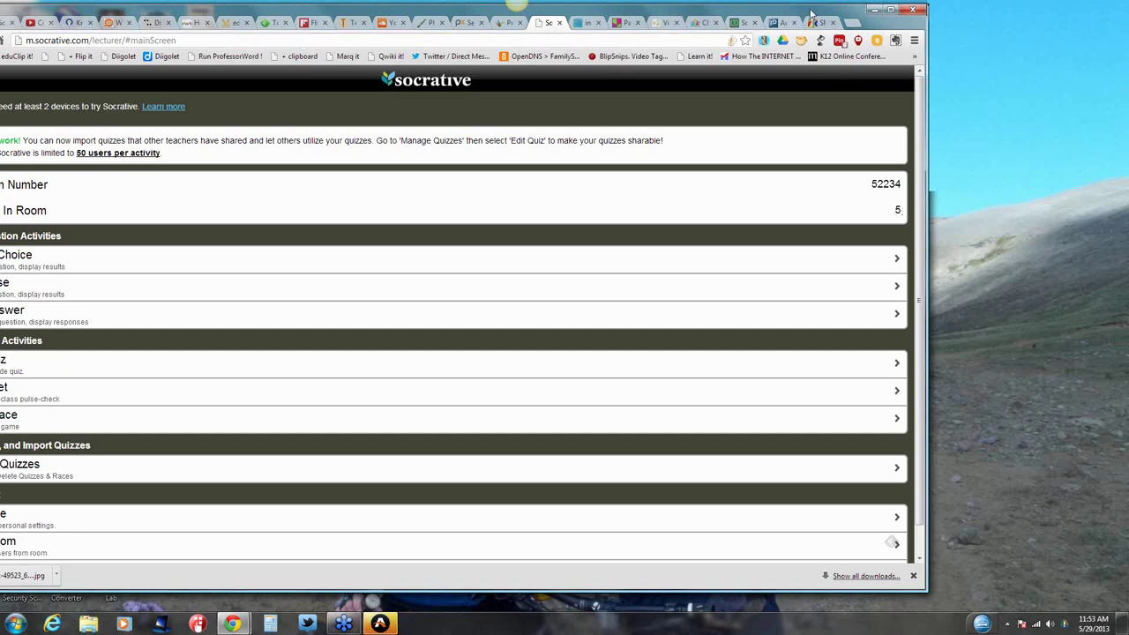
pyautogui.moveTo(837, 12); pyautogui.dragTo(885, 9)
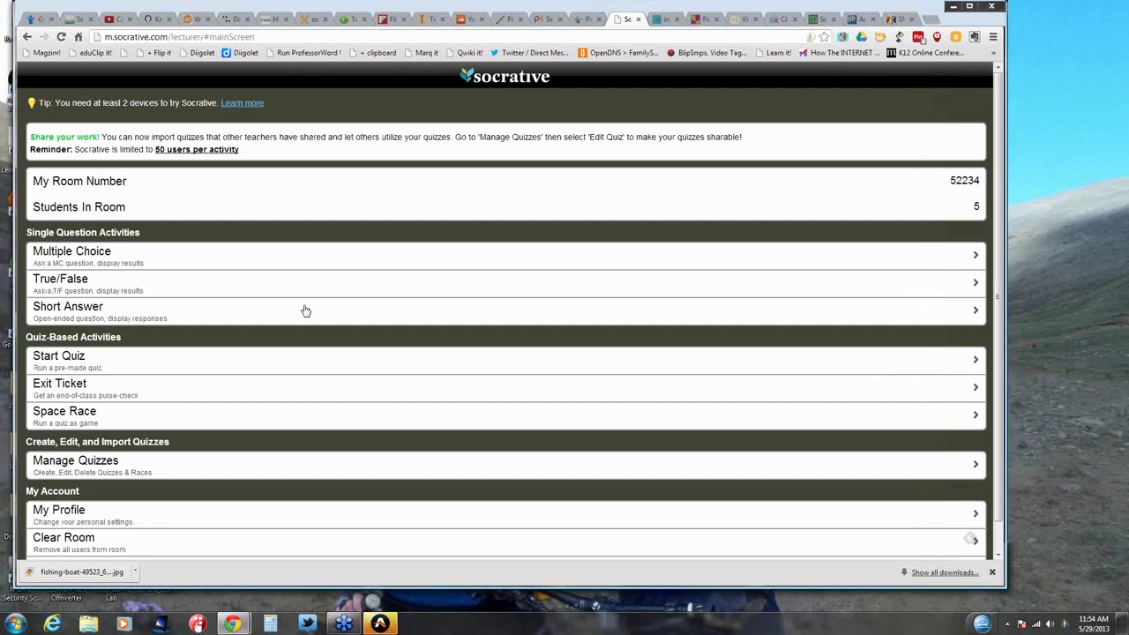
pyautogui.click(305, 311)
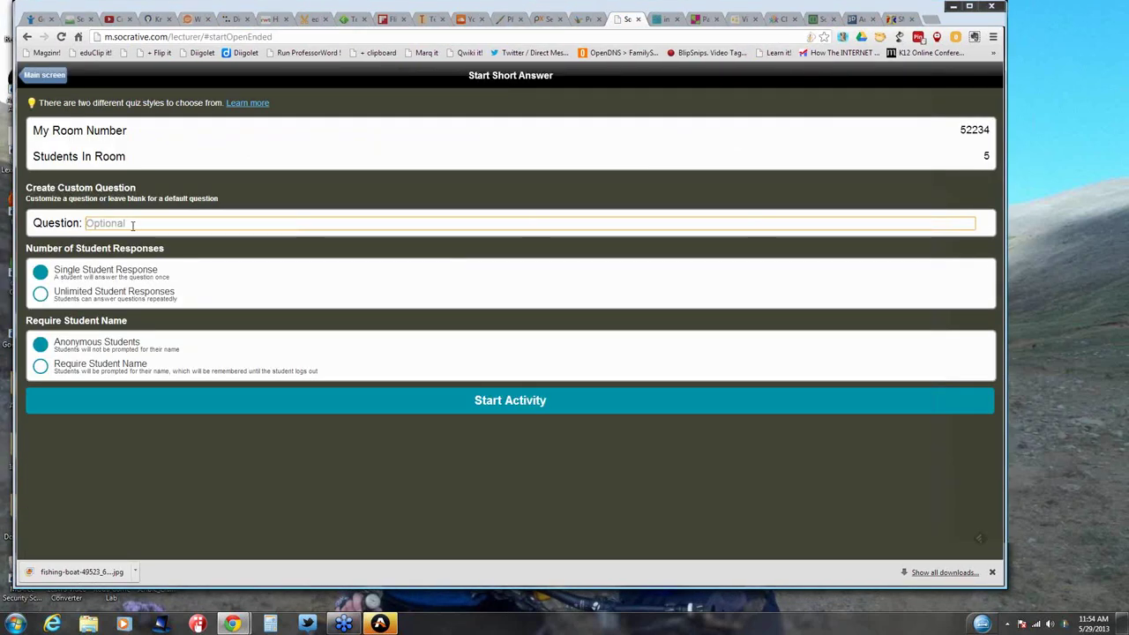
pyautogui.write('Co')
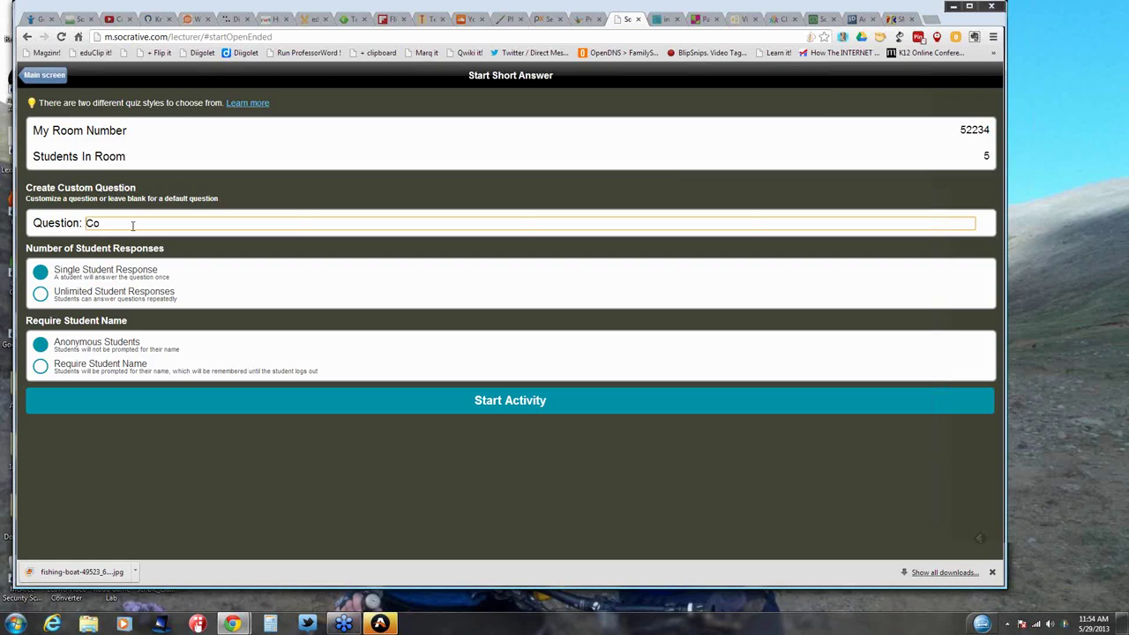
pyautogui.write('mplete the phrase ... keepi')
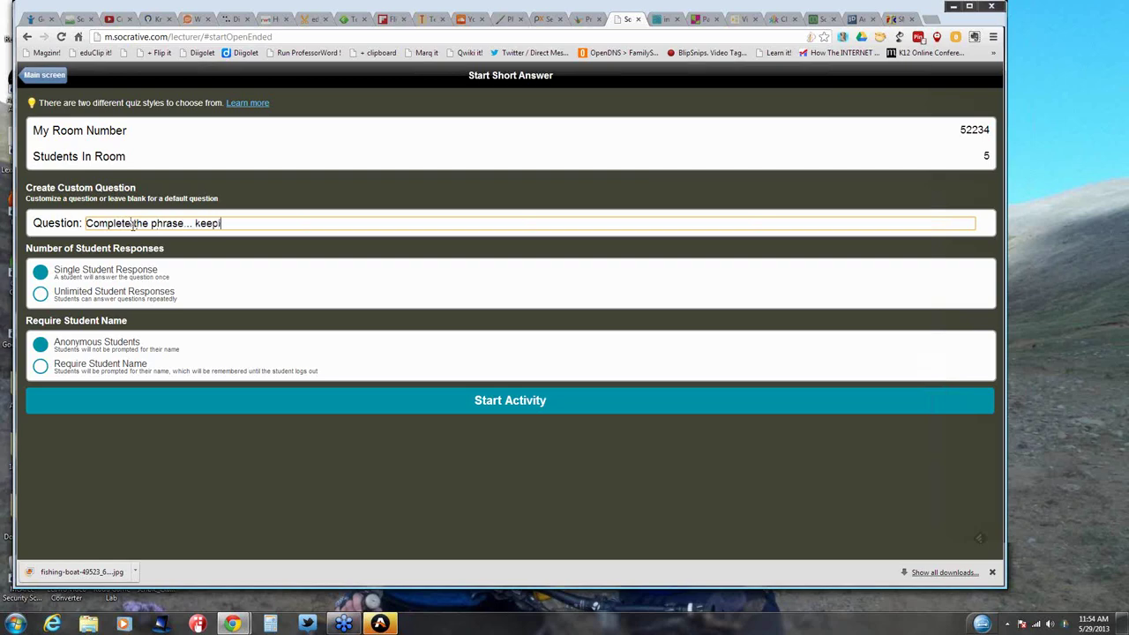
pyautogui.write('ng up with the ...')
# Step: Launch the short-answer question, wait for student responses, then choose End Activity
pyautogui.click(525, 400)
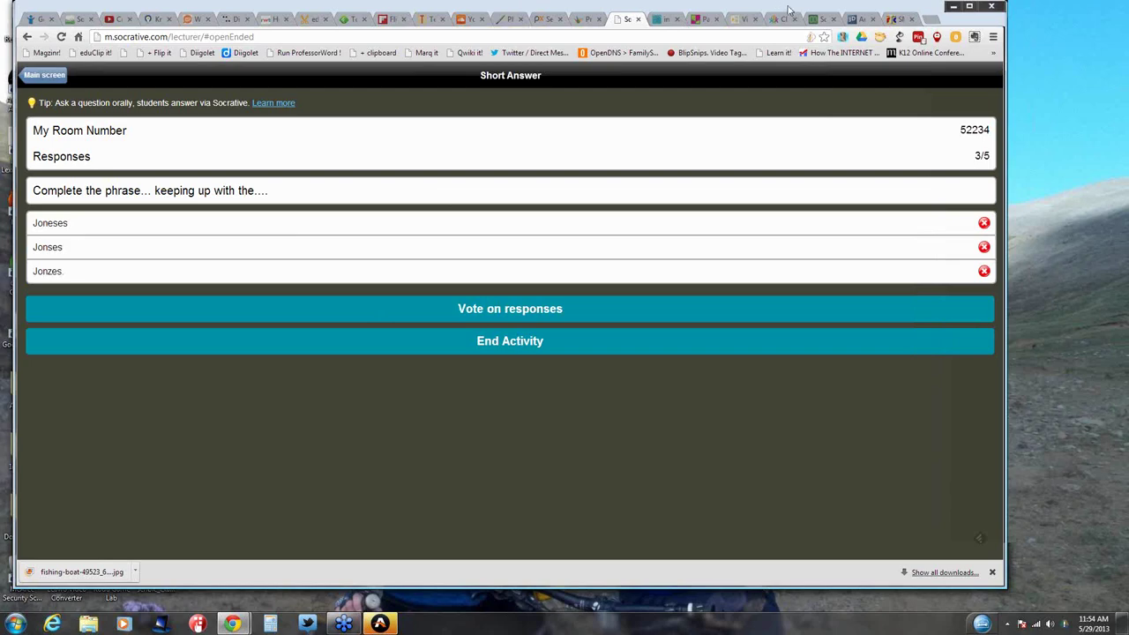
pyautogui.moveTo(790, 11); pyautogui.dragTo(790, 11)
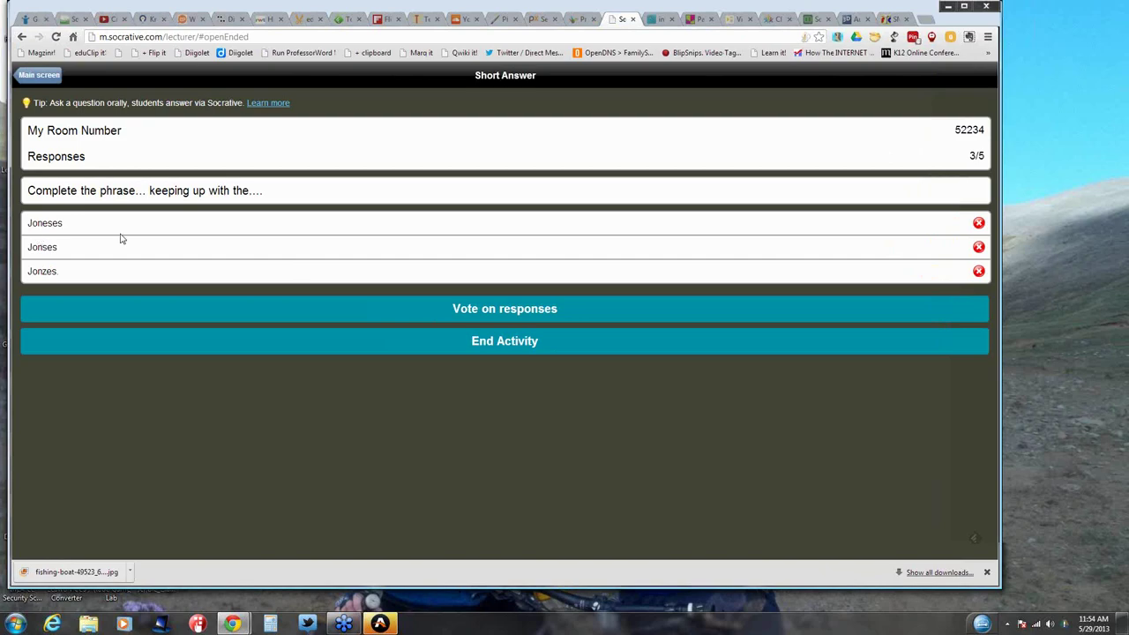
pyautogui.click(521, 348)
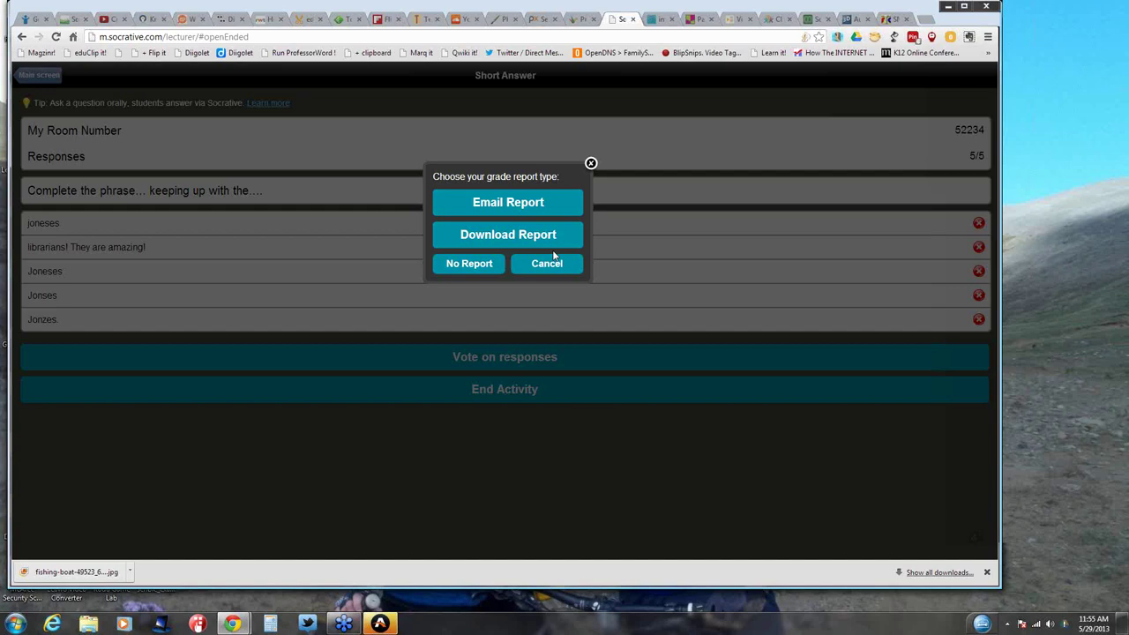
# Step: Cancel the grade report dialog to keep the activity running
pyautogui.click(591, 164)
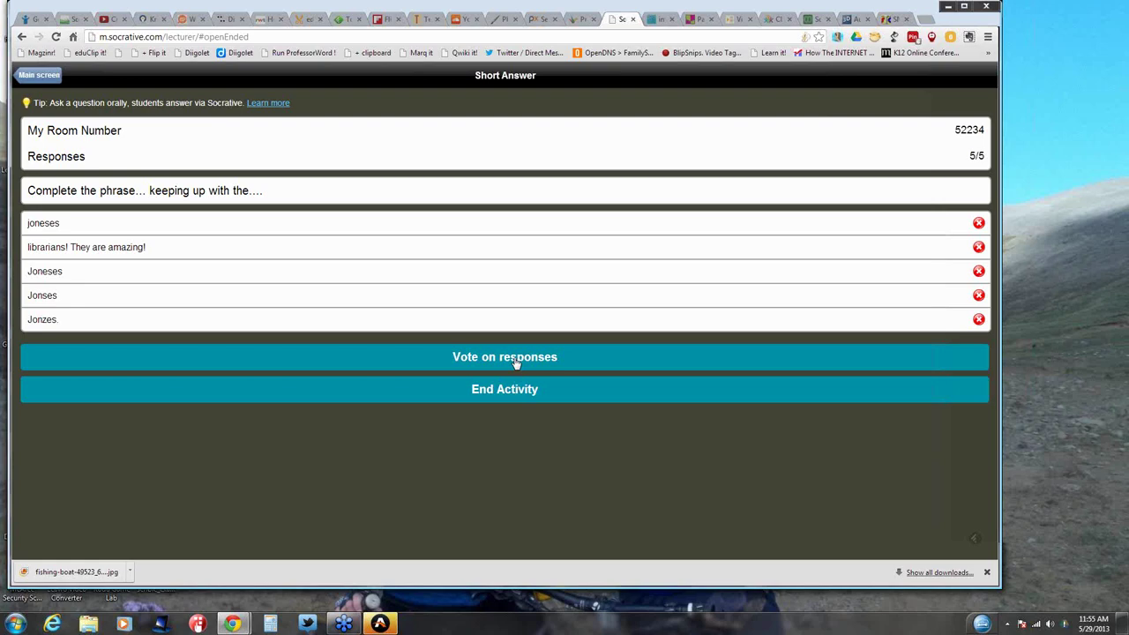
# Step: View the InfuseLearning home page, then switch to the Padlet tab
pyautogui.click(653, 21)
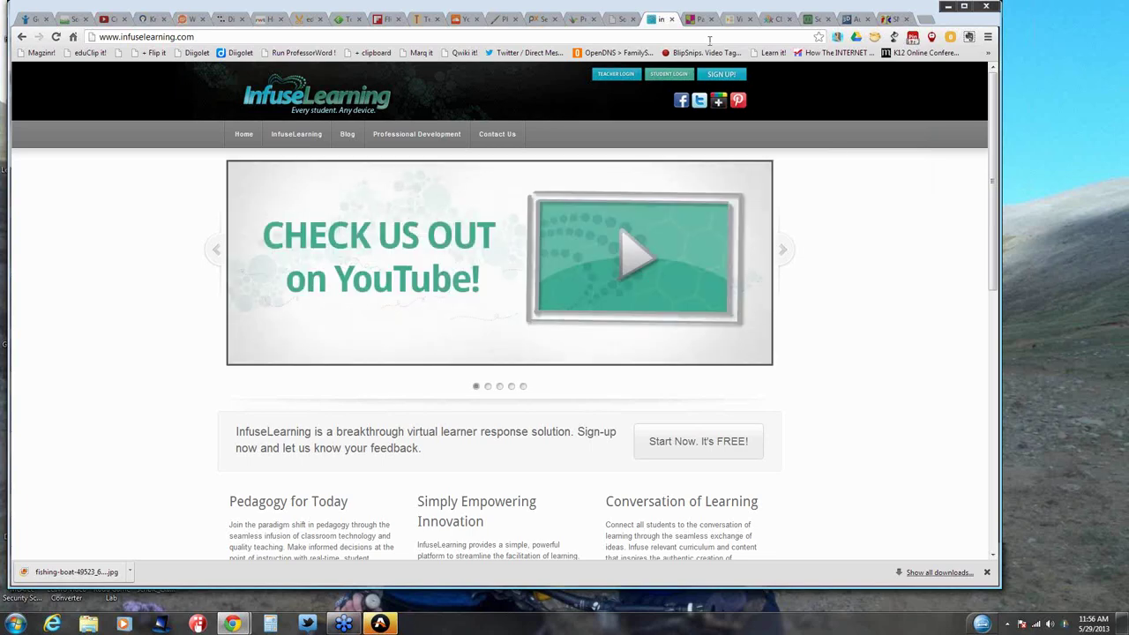
pyautogui.click(693, 19)
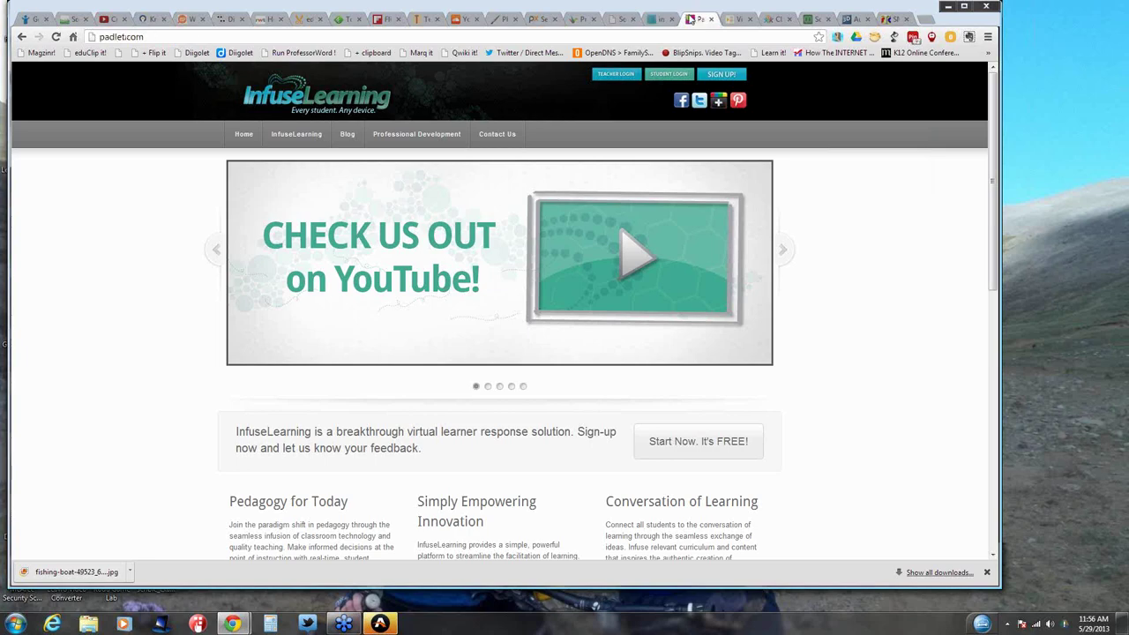